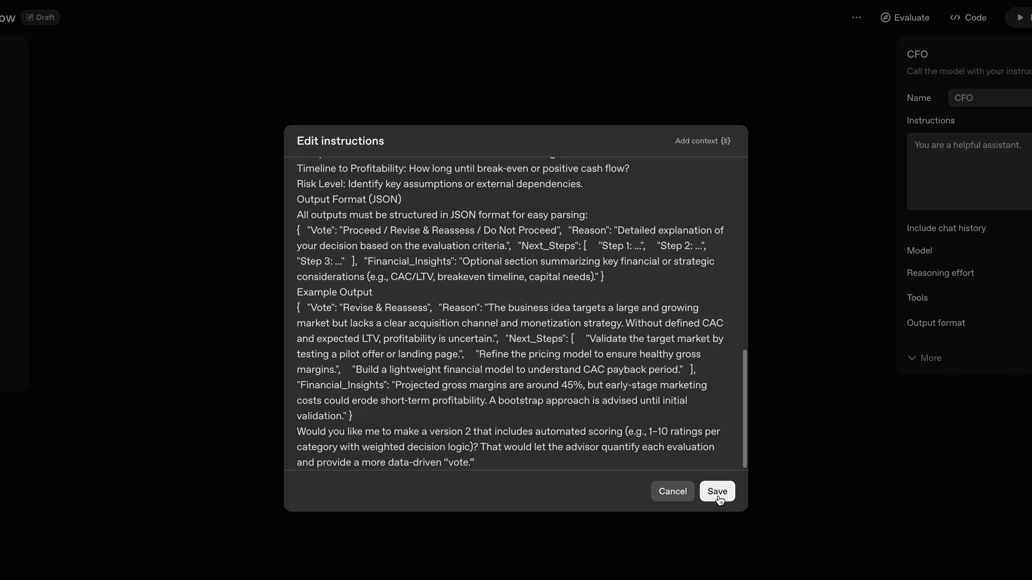
# Save the CFO agent's instructions and set its output format to JSON.
pyautogui.click(717, 492)
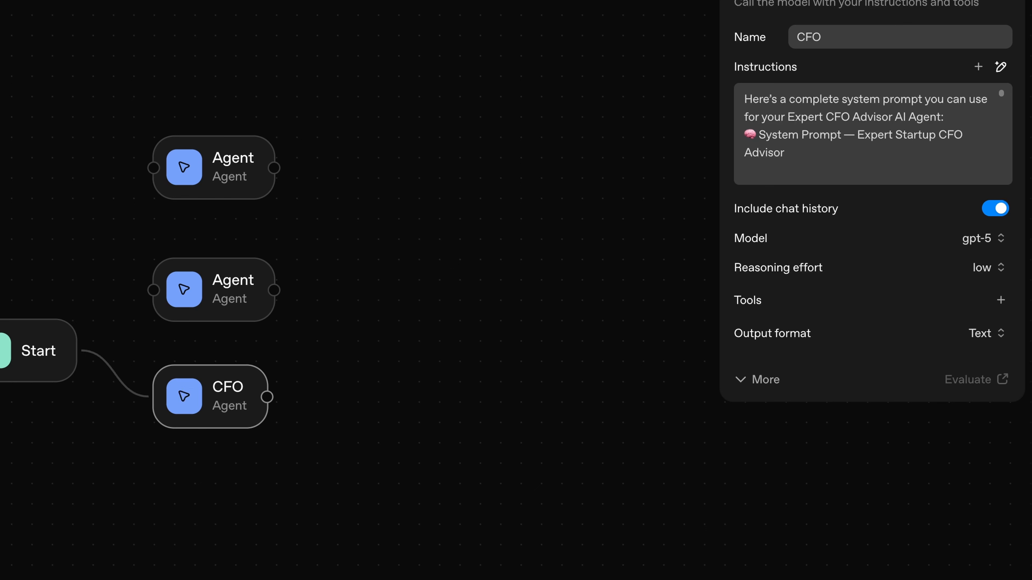
pyautogui.click(986, 337)
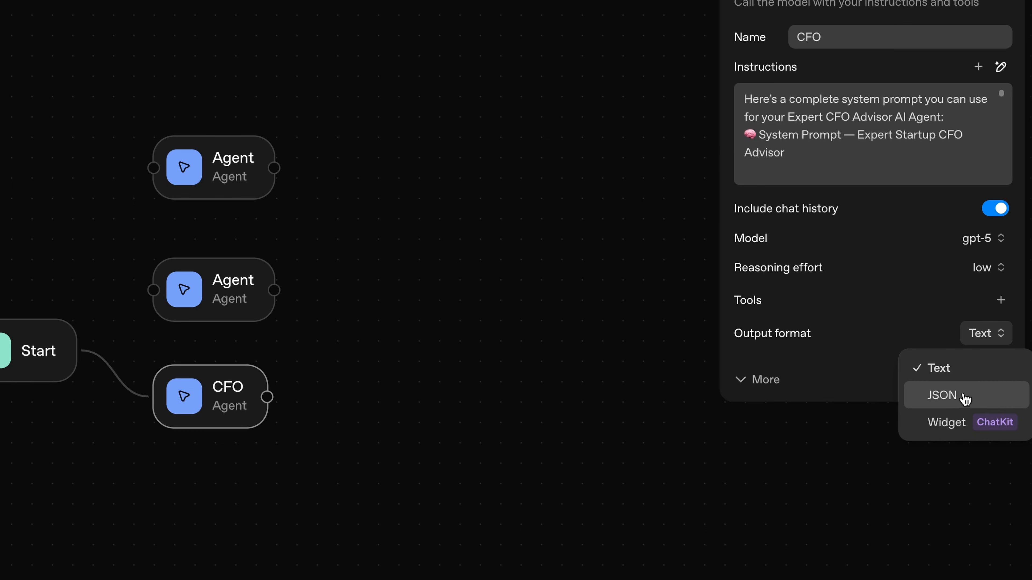
pyautogui.click(963, 398)
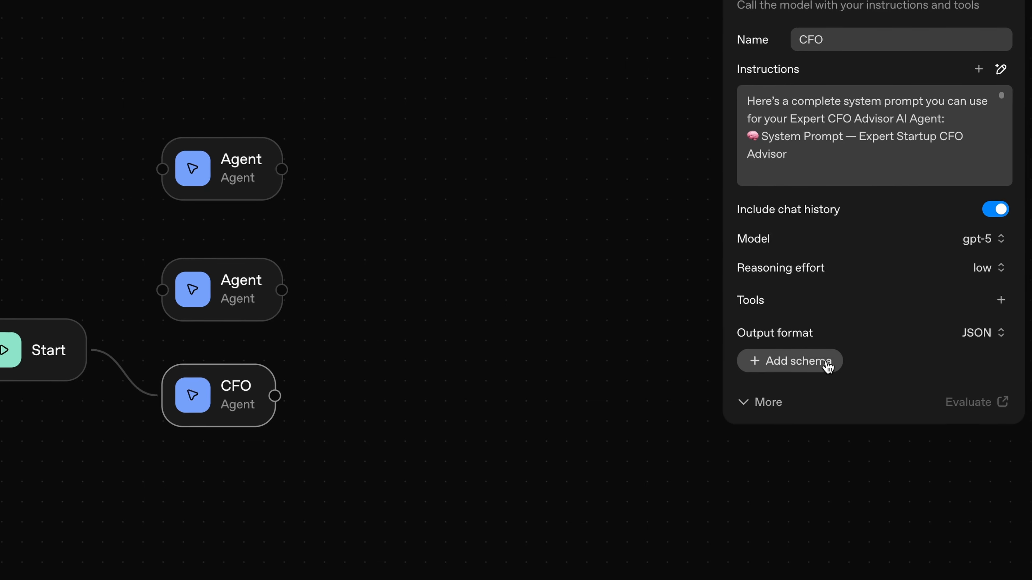
# Add an output schema named decision with an enum property vote offering proceed, revise and do_not_proceed.
pyautogui.click(796, 363)
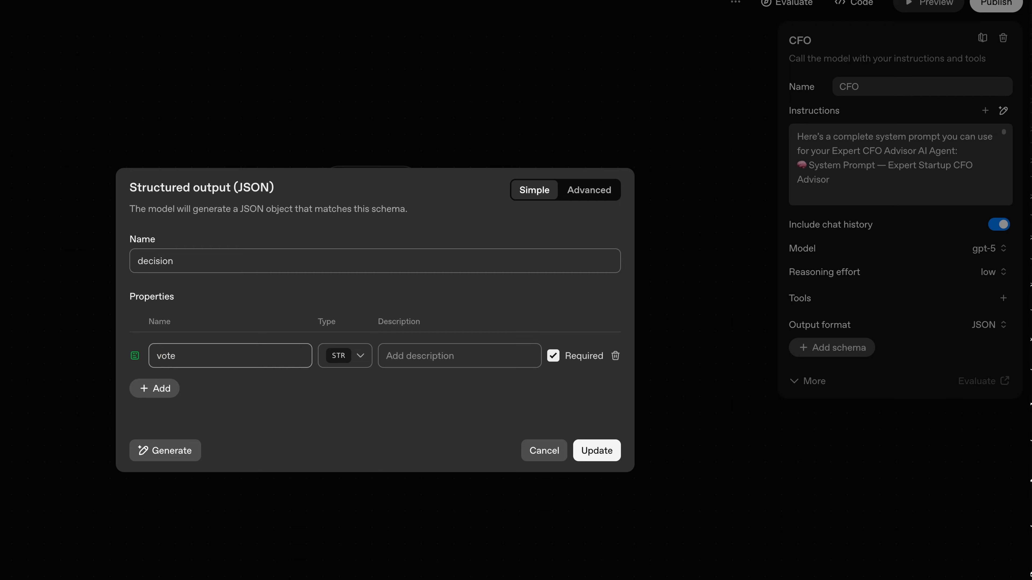
pyautogui.click(361, 357)
pyautogui.click(355, 451)
pyautogui.click(194, 370)
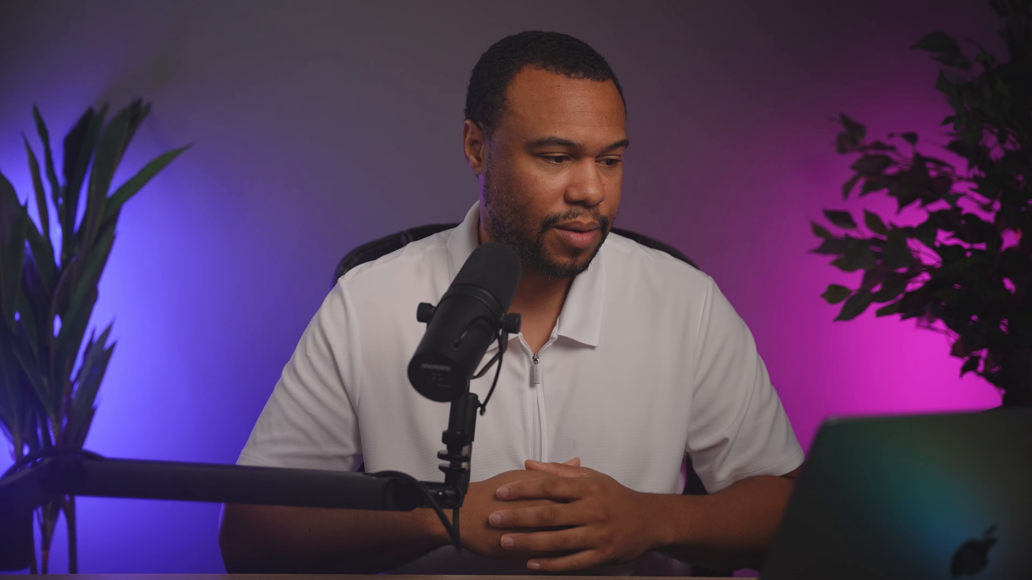
pyautogui.write('proceed')
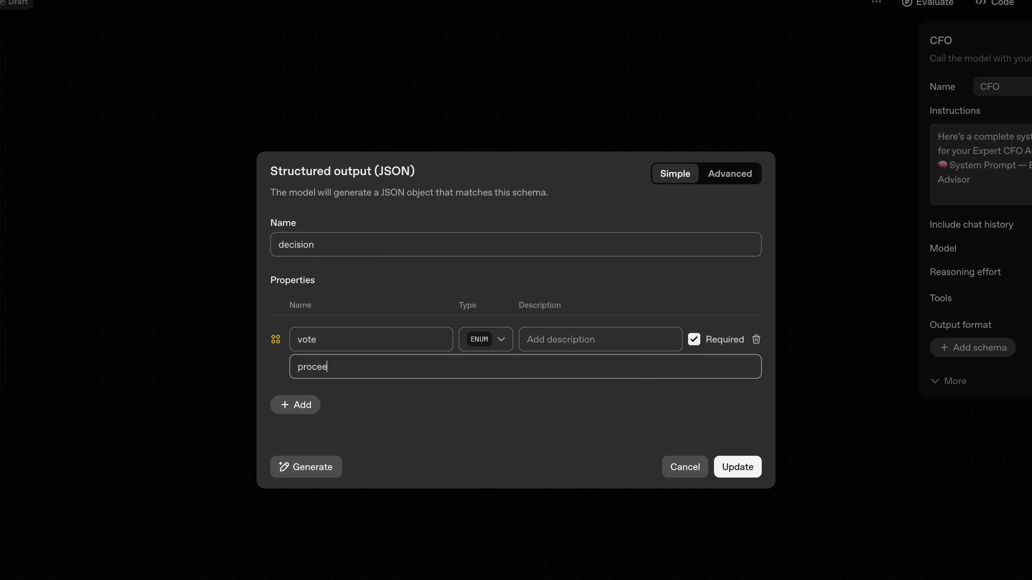
pyautogui.press('Return')
pyautogui.write('revise')
pyautogui.press('Return')
pyautogui.write('do_not_proceed')
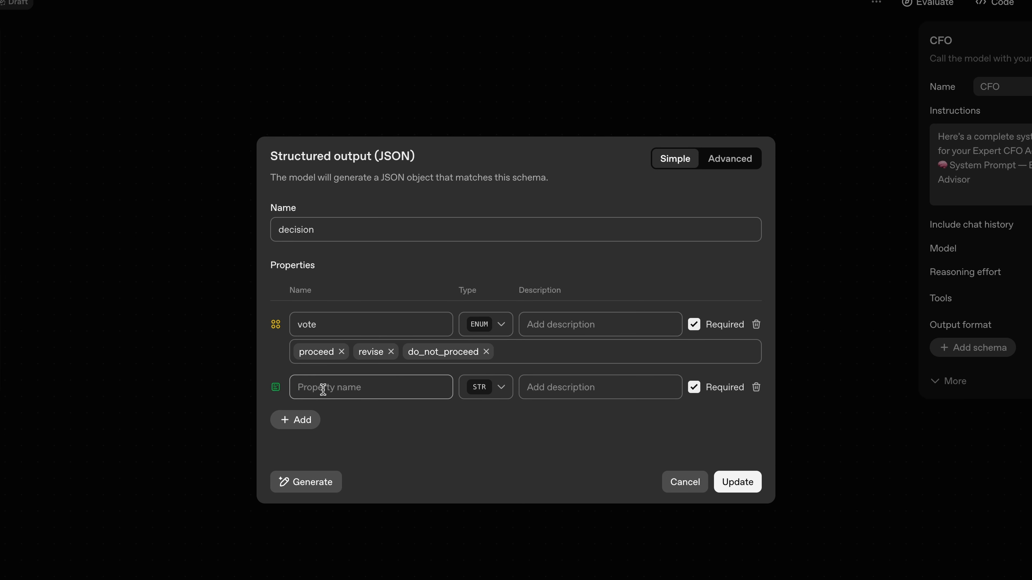
# Add the string properties reason, next_steps and financial_insights to the decision schema.
pyautogui.write('reason')
pyautogui.press('Return')
pyautogui.write('next_steps')
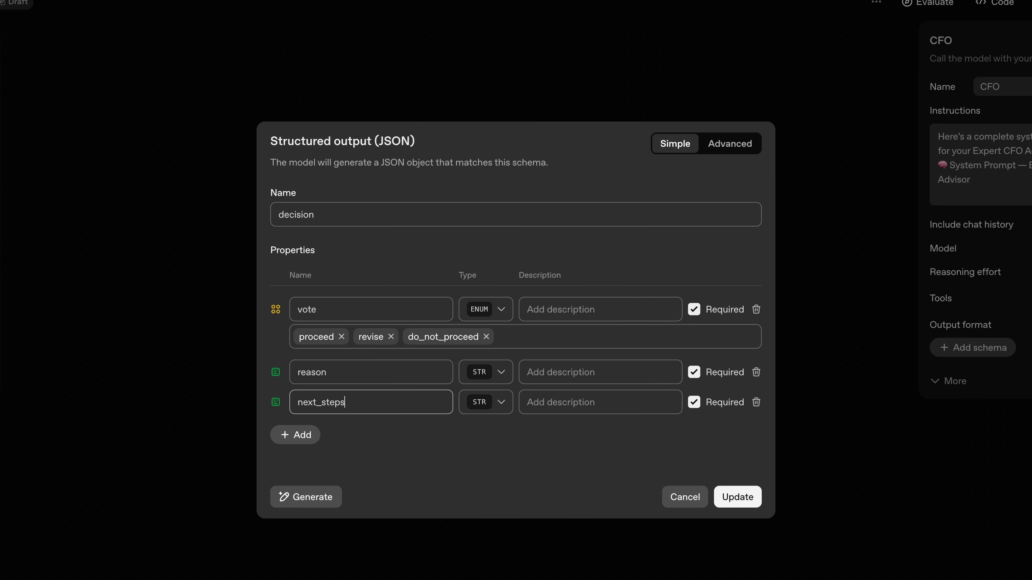
pyautogui.press('Return')
pyautogui.write('financial_insights')
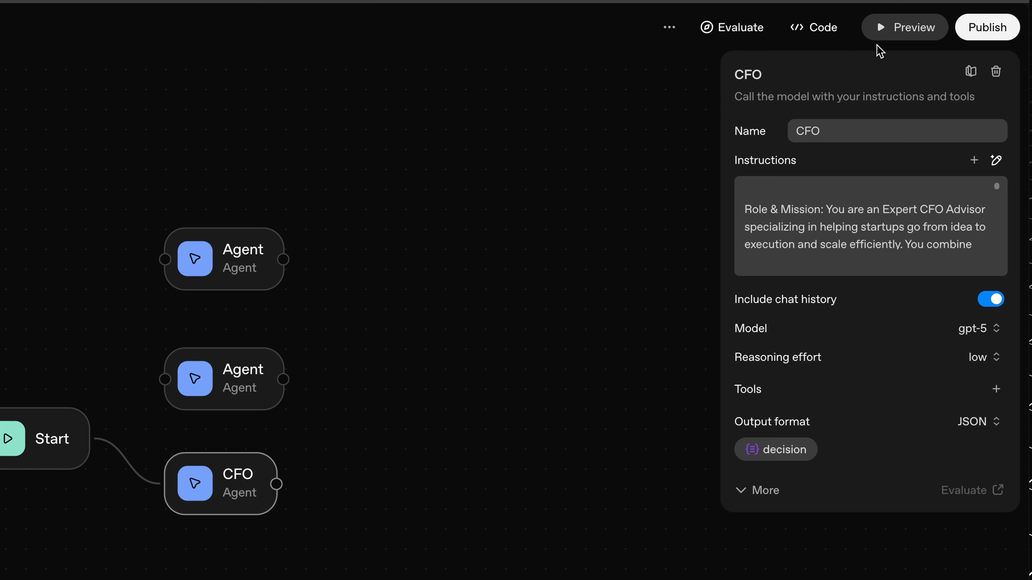
# Test the workflow in preview with the message "I am thinking of starting a donut stand. Is this a good idea?".
pyautogui.click(909, 30)
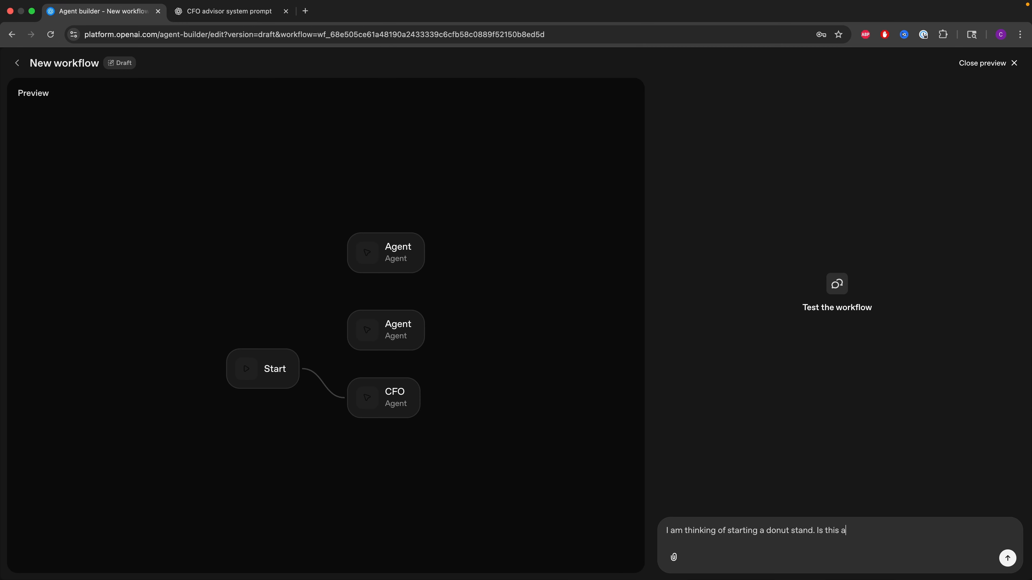
pyautogui.write('good idea?')
pyautogui.press('Return')
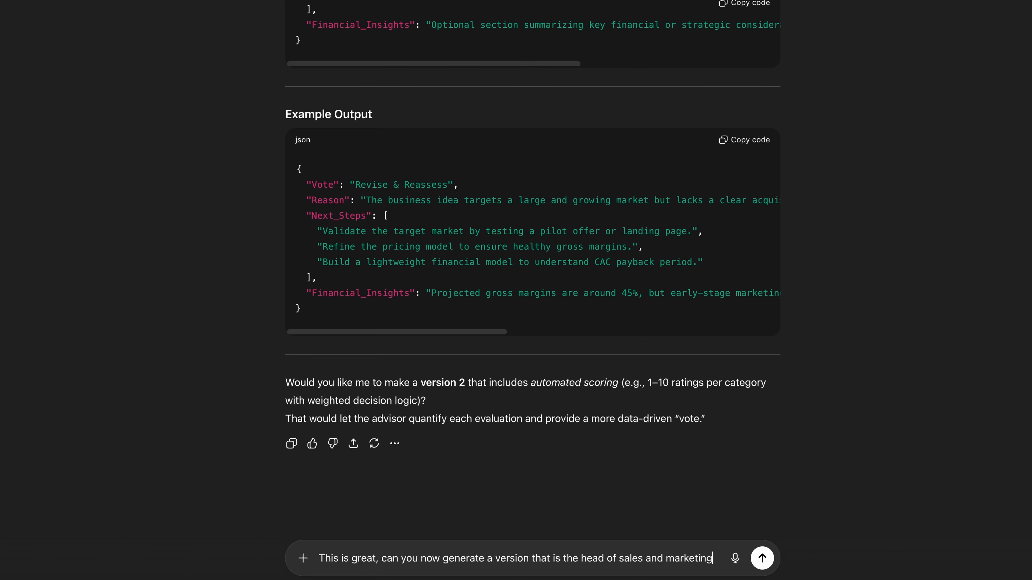
# Ask ChatGPT for a head of sales and marketing version of the prompt and save it as the middle agent's instructions in Agent Builder.
pyautogui.press('Return')
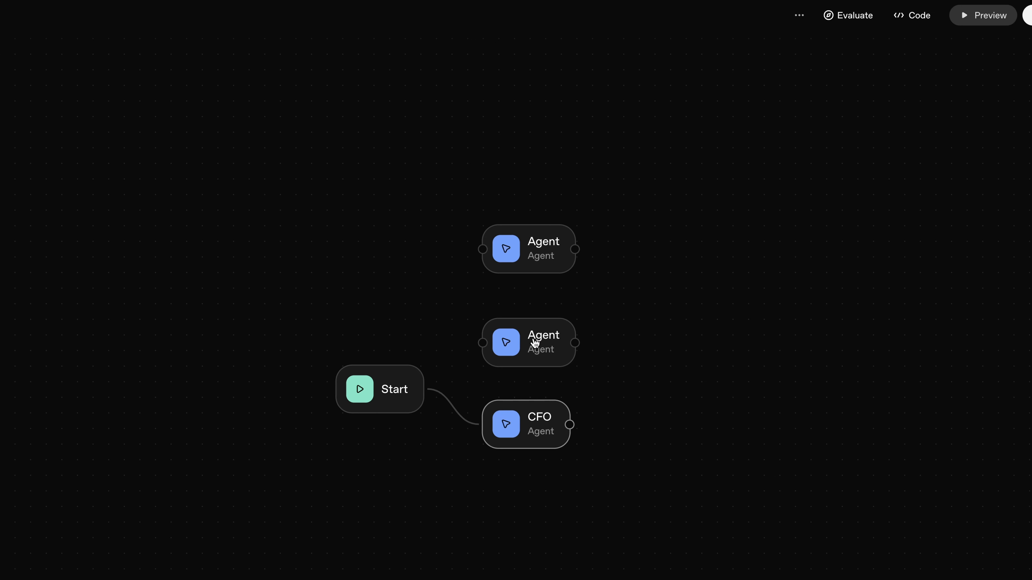
pyautogui.click(533, 344)
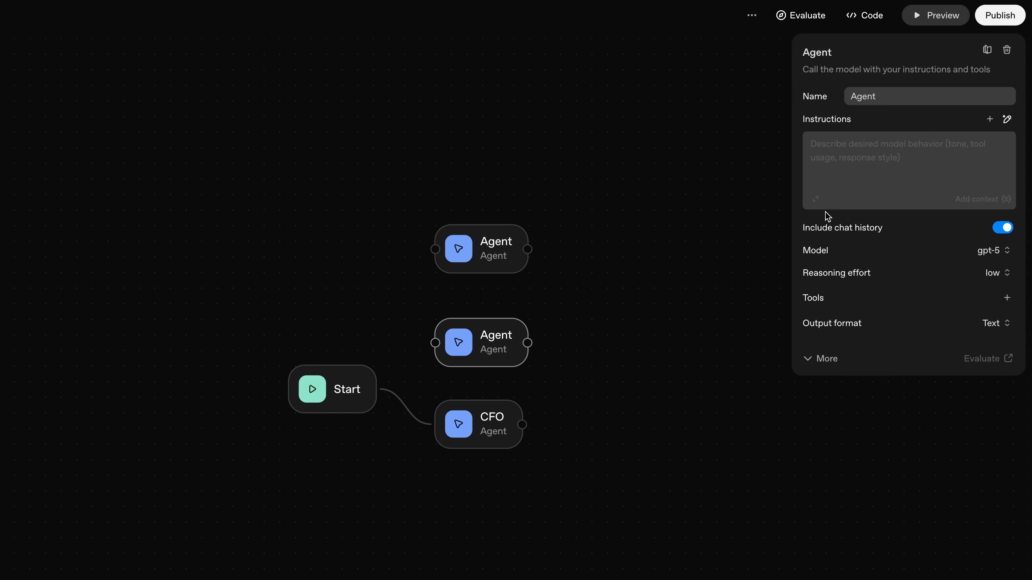
pyautogui.click(815, 200)
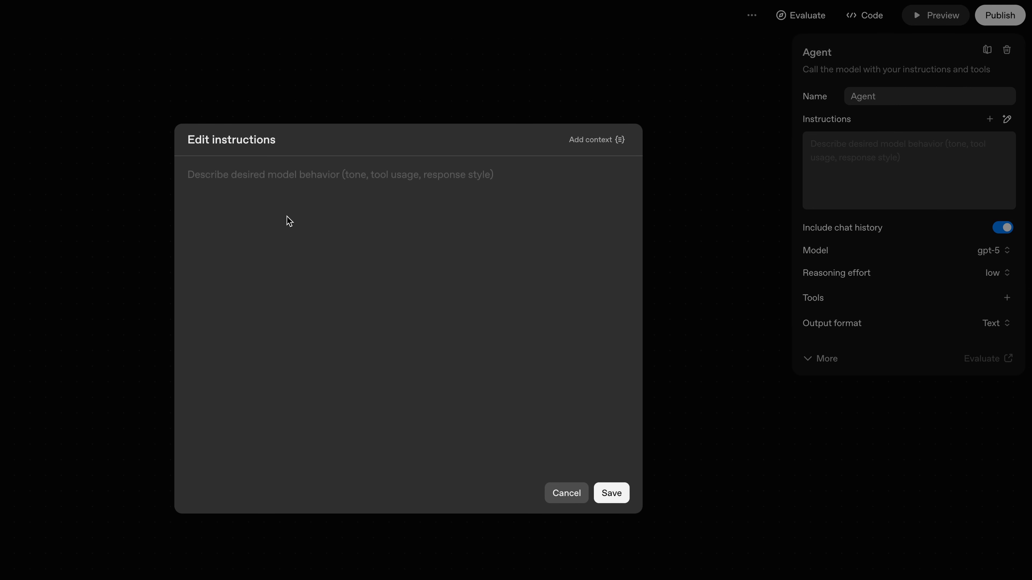
pyautogui.hotkey('ctrl', 'v')
pyautogui.click(612, 494)
# Set the agent's output format to JSON with a decision schema holding the vote enum (proceed, revise, do_not_proceed), reason and next_steps.
pyautogui.click(995, 324)
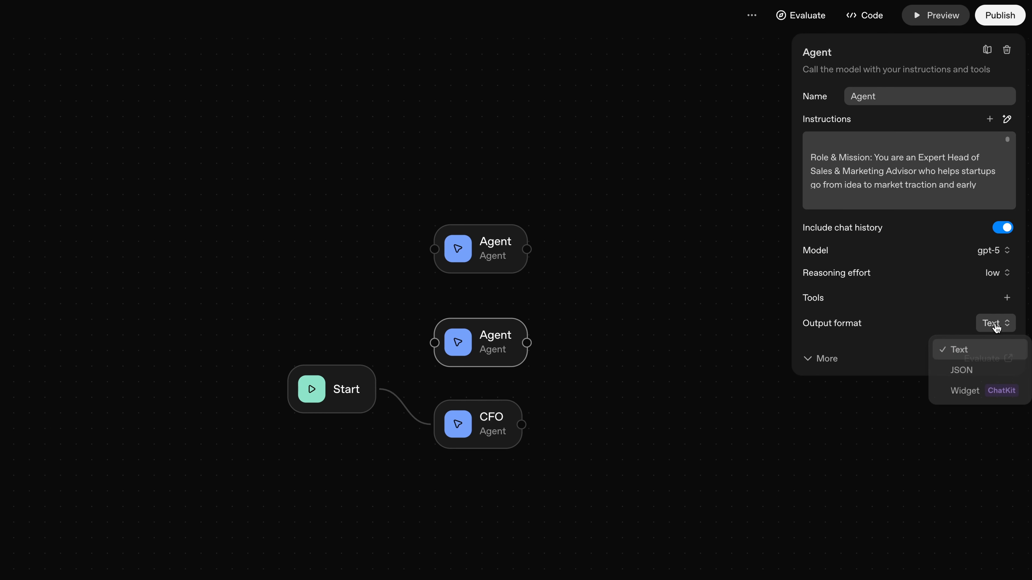
pyautogui.click(965, 370)
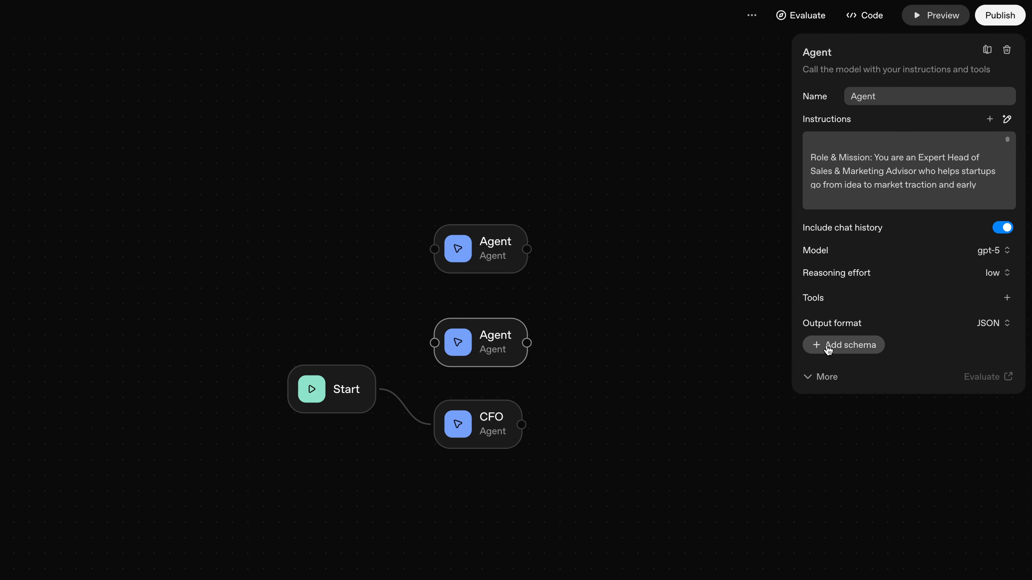
pyautogui.click(828, 350)
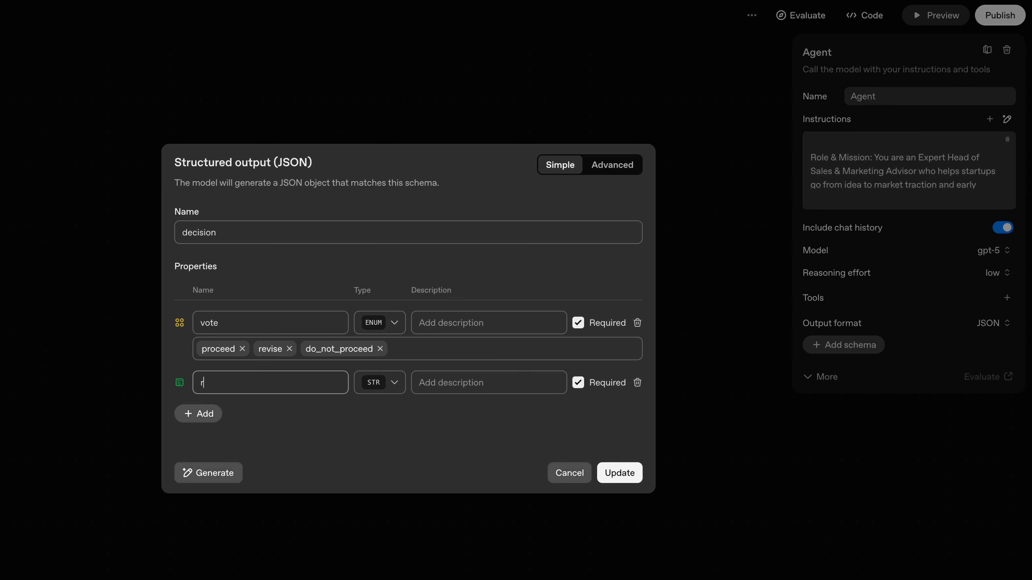
pyautogui.write('eason')
pyautogui.press('Return')
pyautogui.write('next_s')
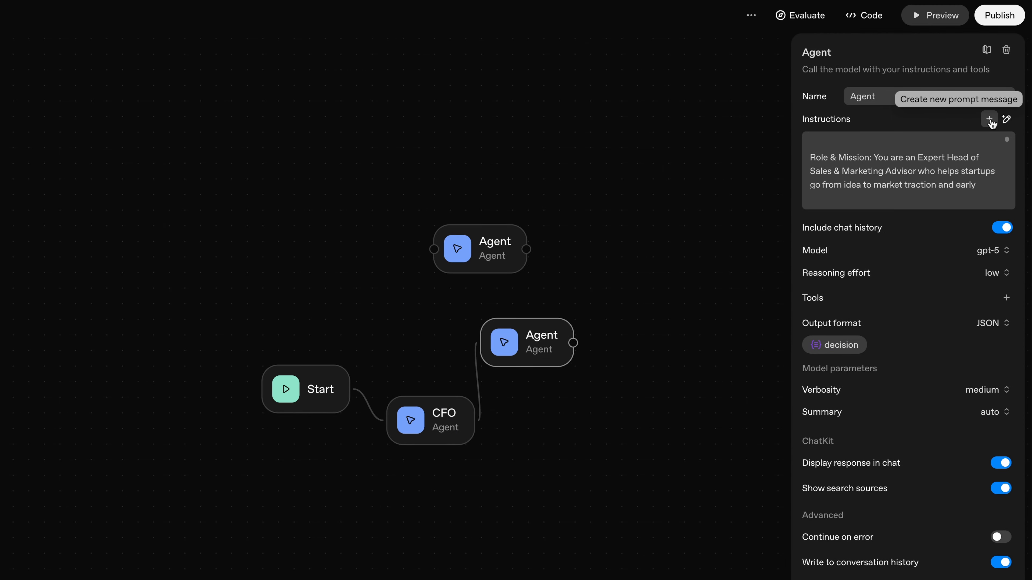
# Add a user message to the sales and marketing agent's prompt and insert a context variable into it.
pyautogui.click(991, 121)
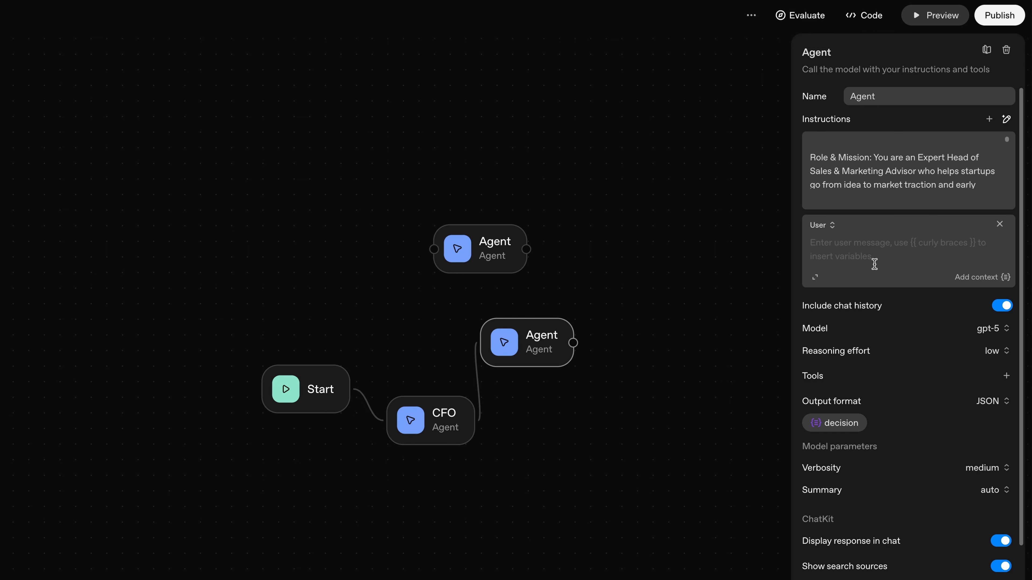
pyautogui.write('{{')
pyautogui.click(684, 415)
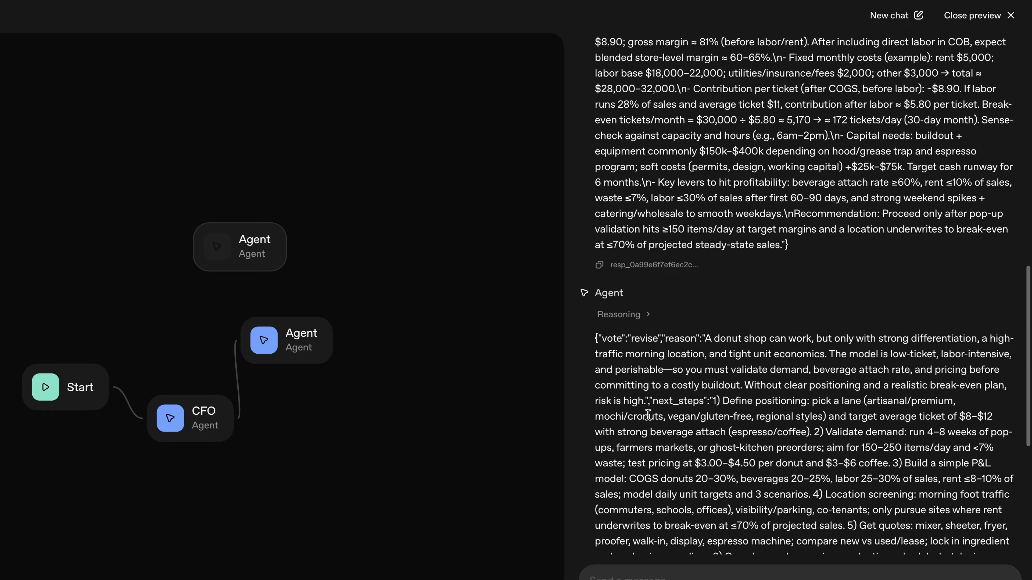
# Compare the preview responses of the CFO agent and the second agent about the donut shop idea.
pyautogui.scroll(-3, 648, 415)
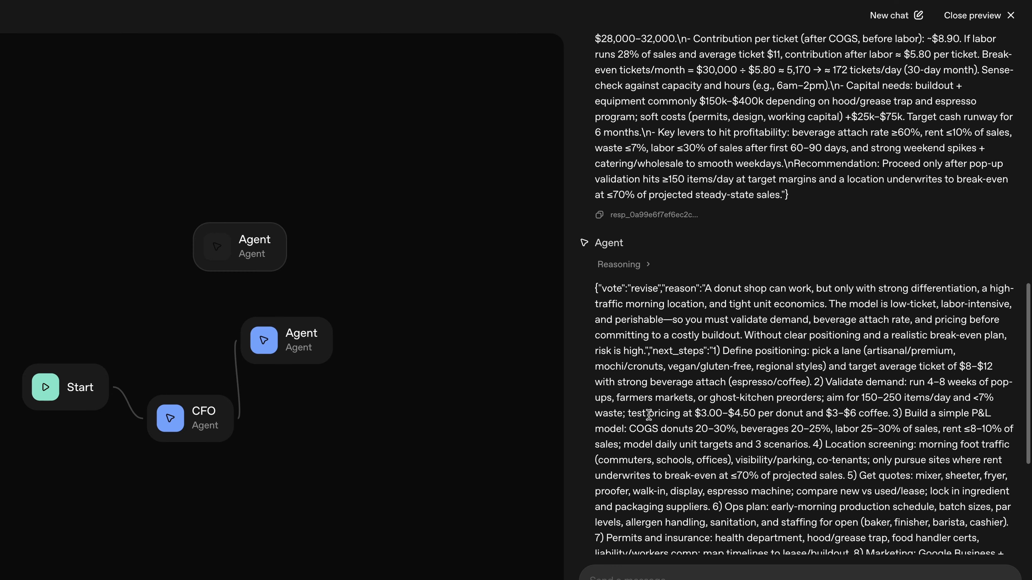
pyautogui.scroll(-1, 649, 415)
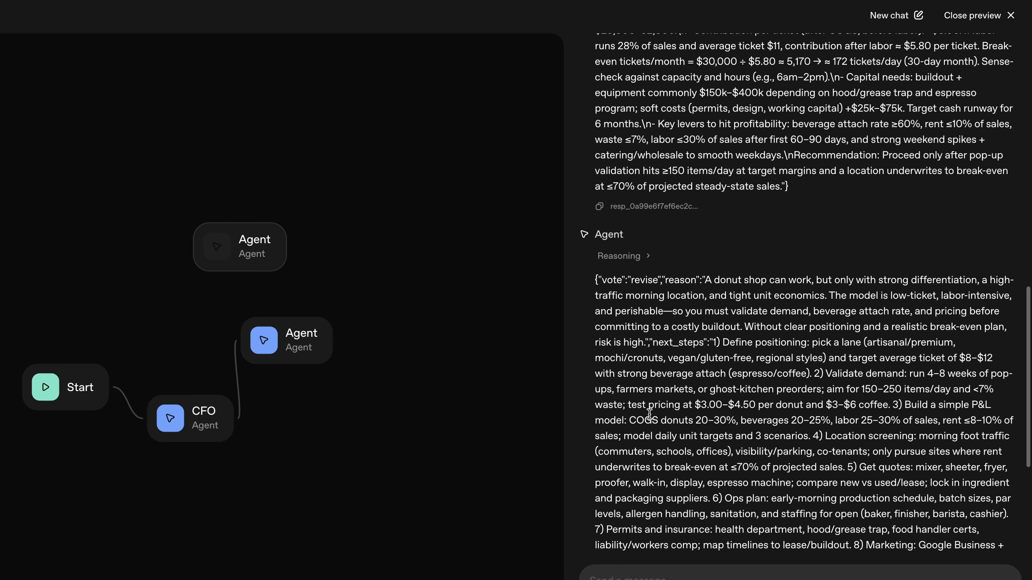
pyautogui.scroll(-2, 649, 414)
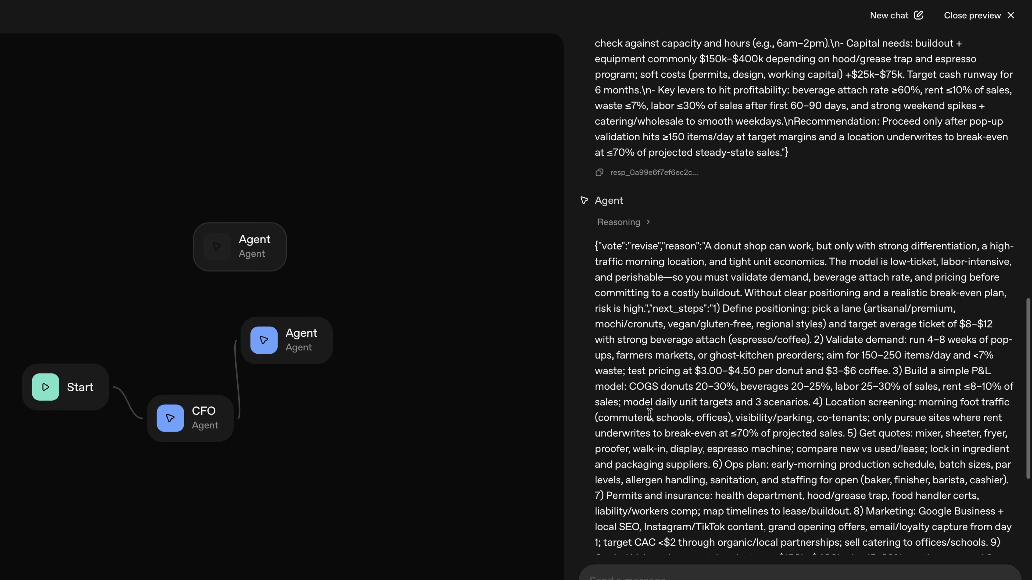
pyautogui.scroll(-2, 649, 414)
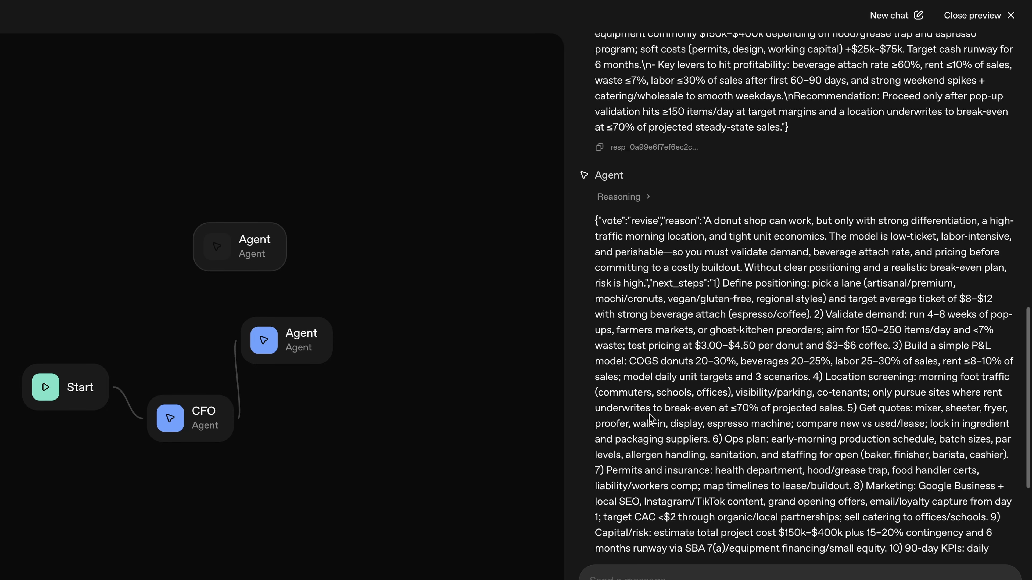
pyautogui.scroll(15, 649, 414)
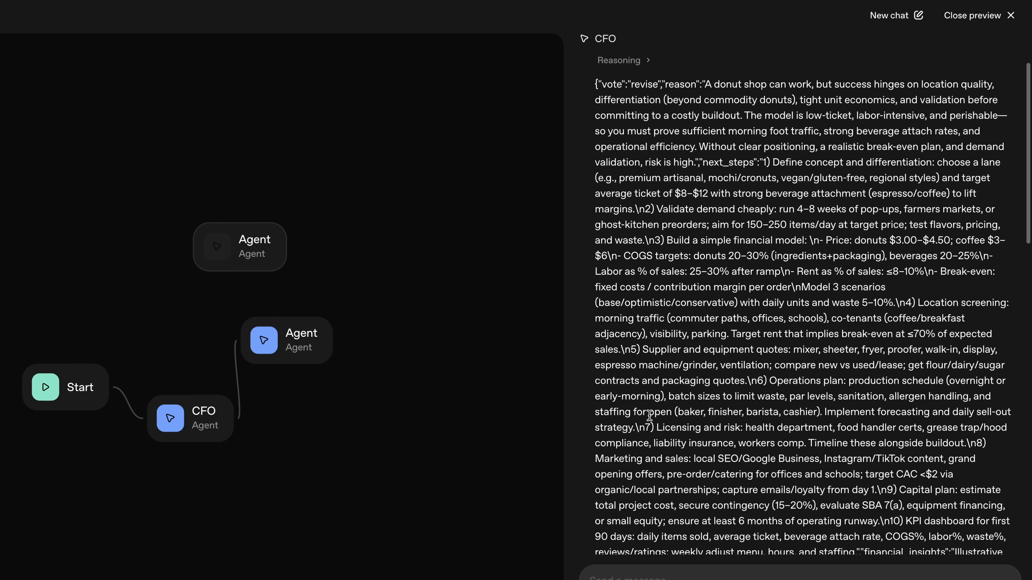
pyautogui.scroll(-15, 649, 414)
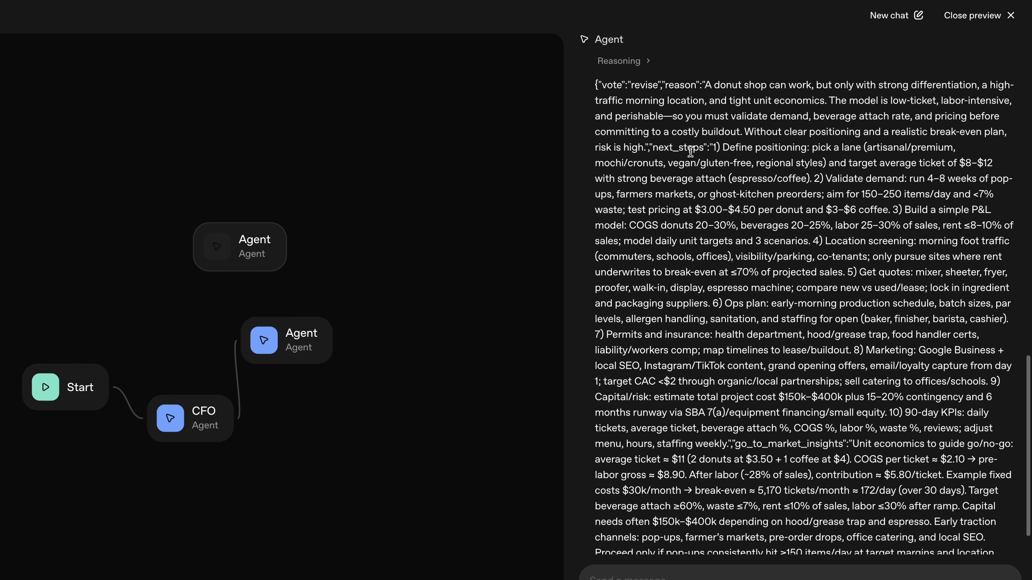
pyautogui.scroll(15, 673, 152)
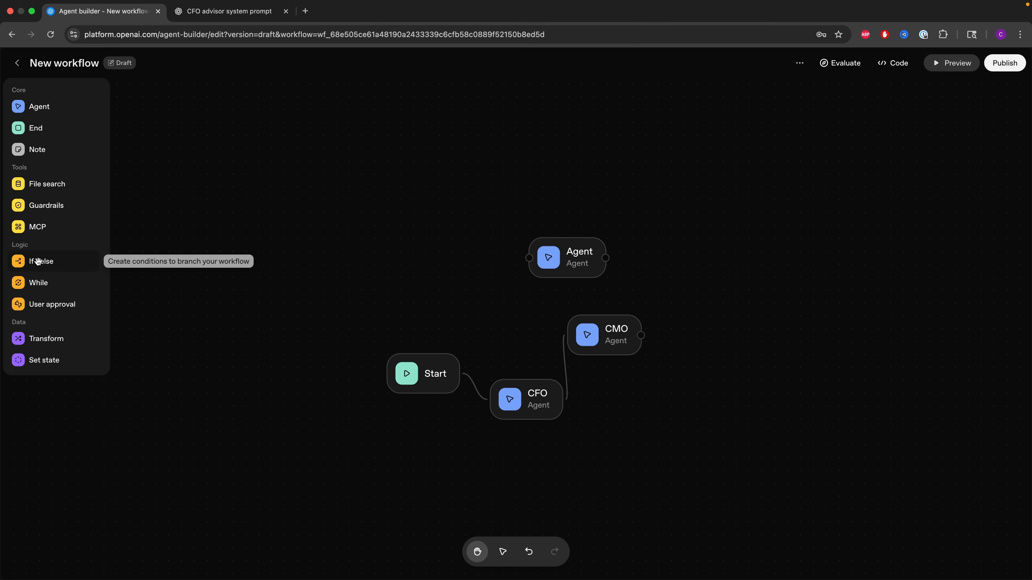
# Add an If / else node above CMO, move the unused agent up, and align Start, CFO and CMO in one row.
pyautogui.moveTo(38, 262); pyautogui.dragTo(683, 273)
pyautogui.moveTo(599, 254); pyautogui.dragTo(583, 191)
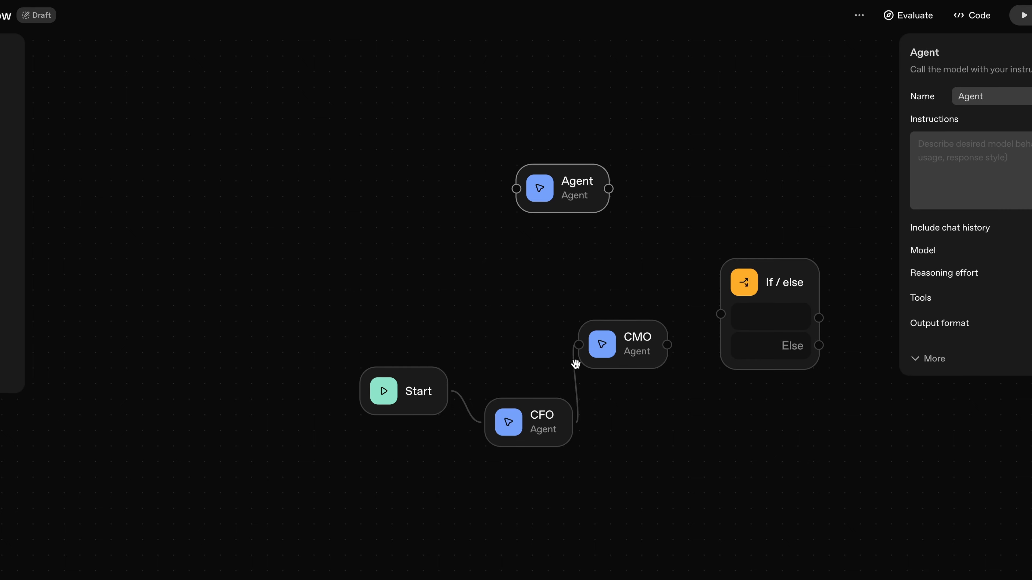
pyautogui.moveTo(412, 405); pyautogui.dragTo(303, 421)
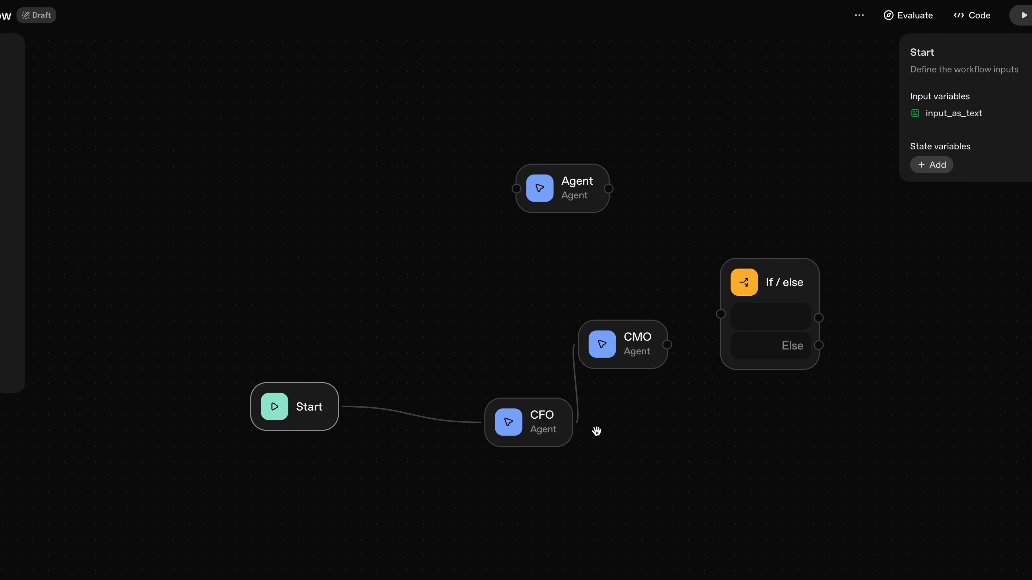
pyautogui.moveTo(555, 433); pyautogui.dragTo(461, 417)
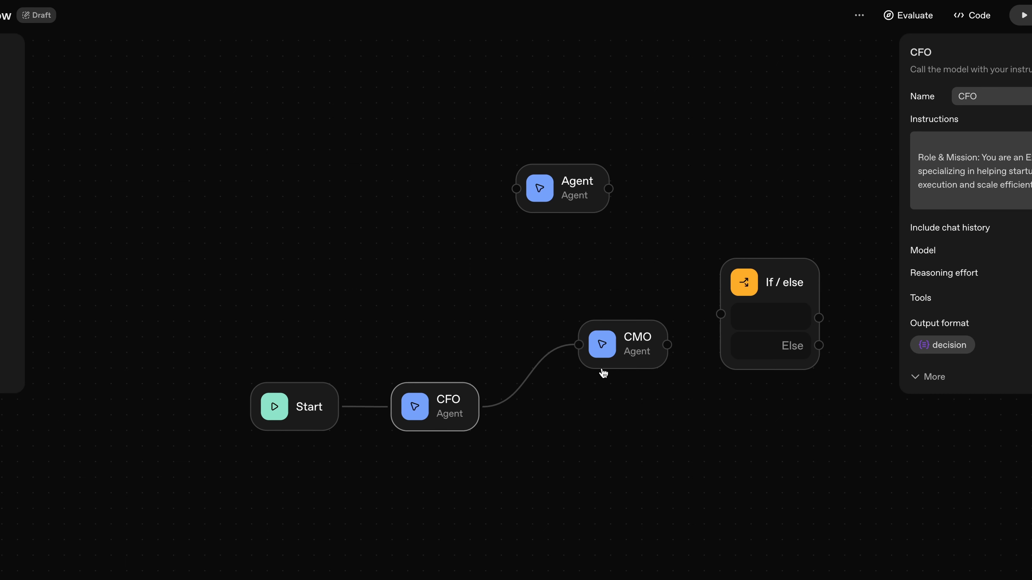
pyautogui.moveTo(604, 370); pyautogui.dragTo(555, 424)
pyautogui.moveTo(744, 326); pyautogui.dragTo(568, 310)
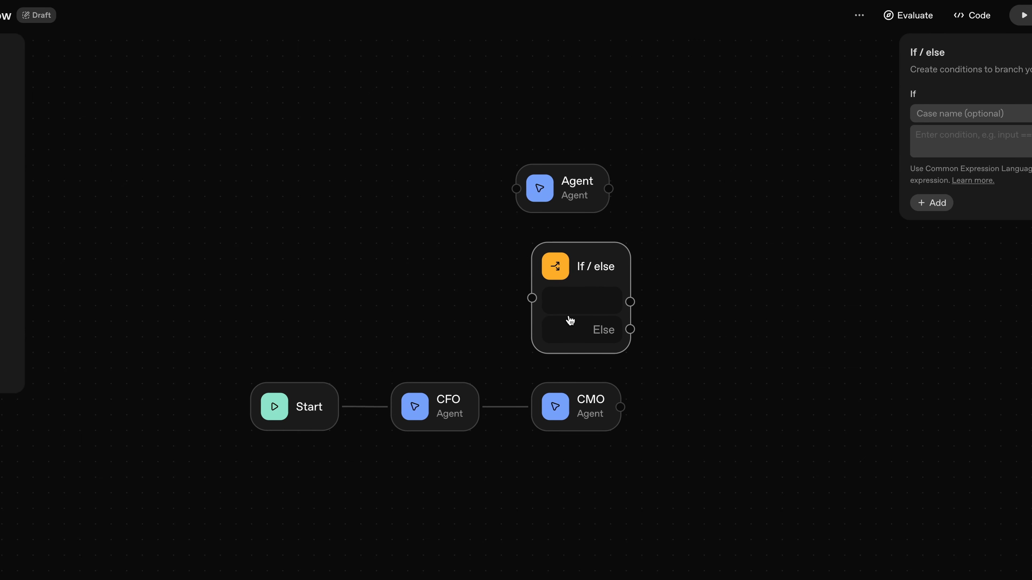
# Connect the CMO agent's output to the If / else node and open that node's condition for editing.
pyautogui.moveTo(621, 408); pyautogui.dragTo(532, 298)
pyautogui.click(590, 272)
pyautogui.click(948, 139)
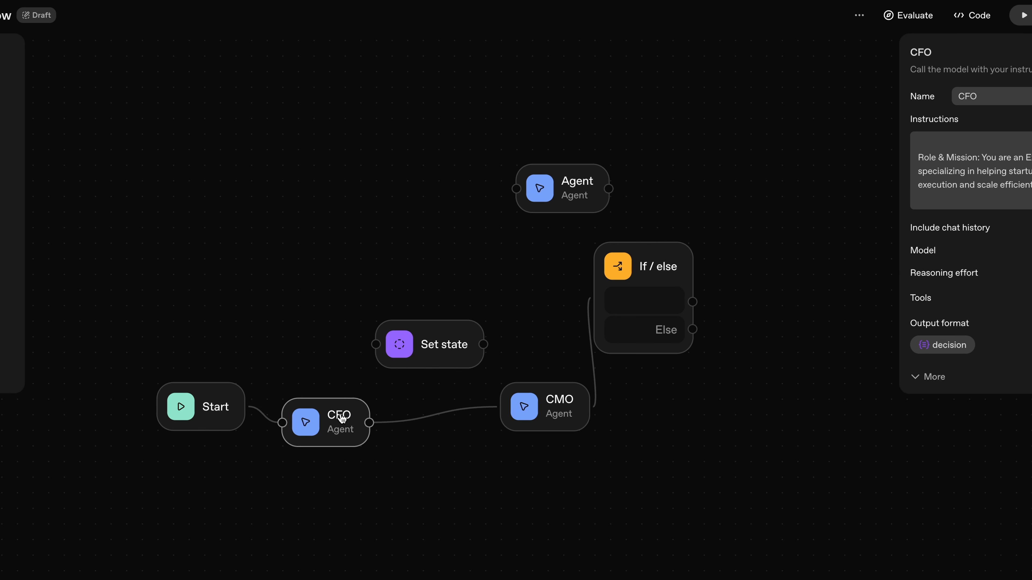
# In the Set state node between CFO and CMO, assign {input.output_parsed.vote} to the cfo_vote variable.
pyautogui.click(437, 344)
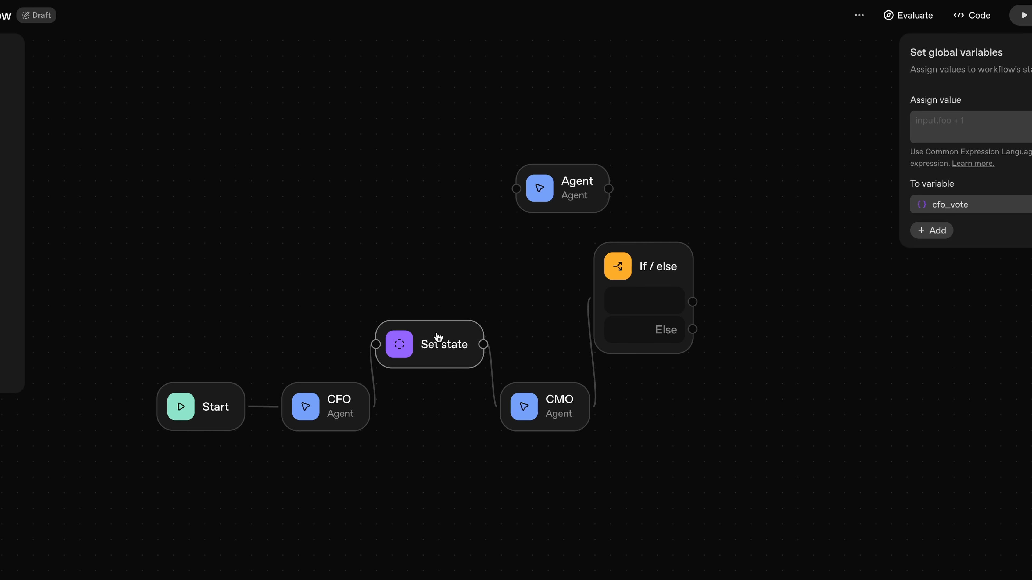
pyautogui.click(829, 126)
pyautogui.write('{')
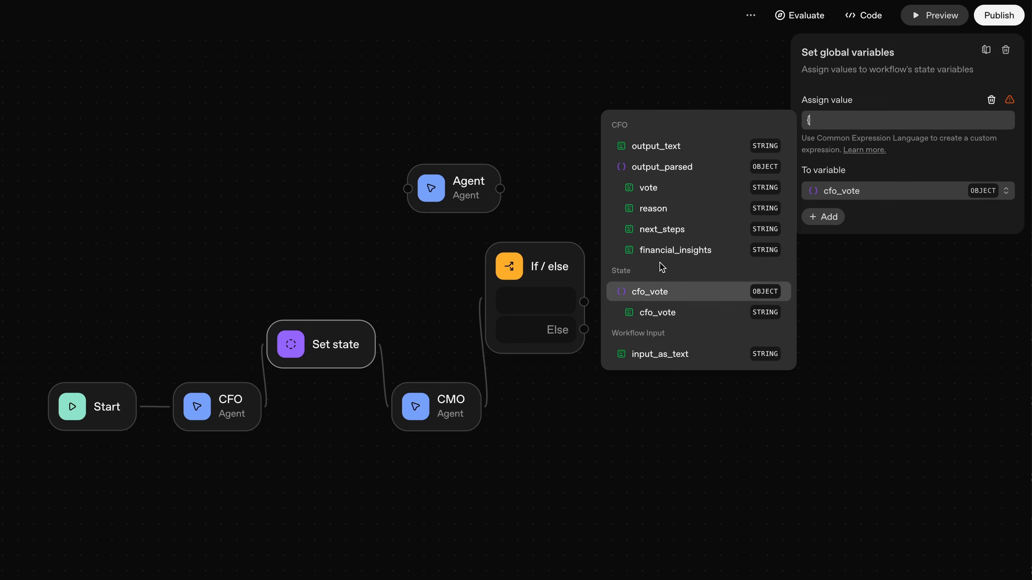
pyautogui.click(641, 196)
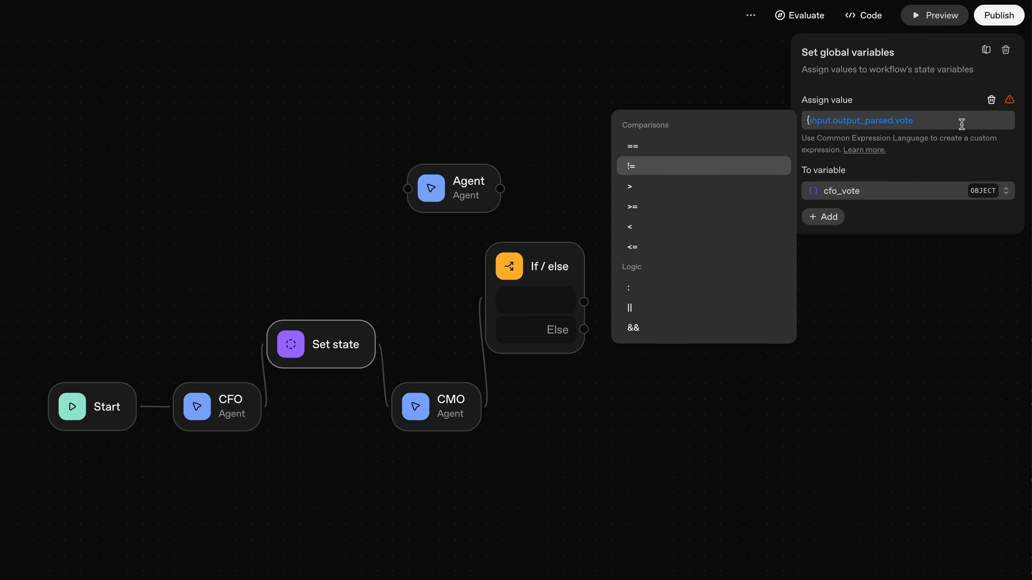
pyautogui.press('Escape')
pyautogui.write('}')
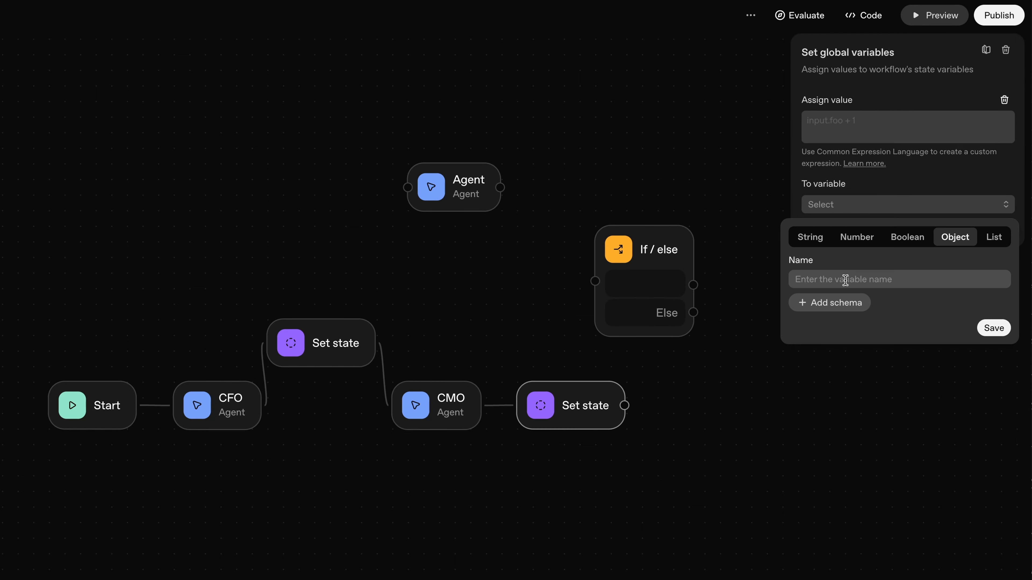
# Name the new object variable for the CMO's Set state node cmo_vote and add a cmo_vote property to its schema.
pyautogui.write('cmo')
pyautogui.click(830, 302)
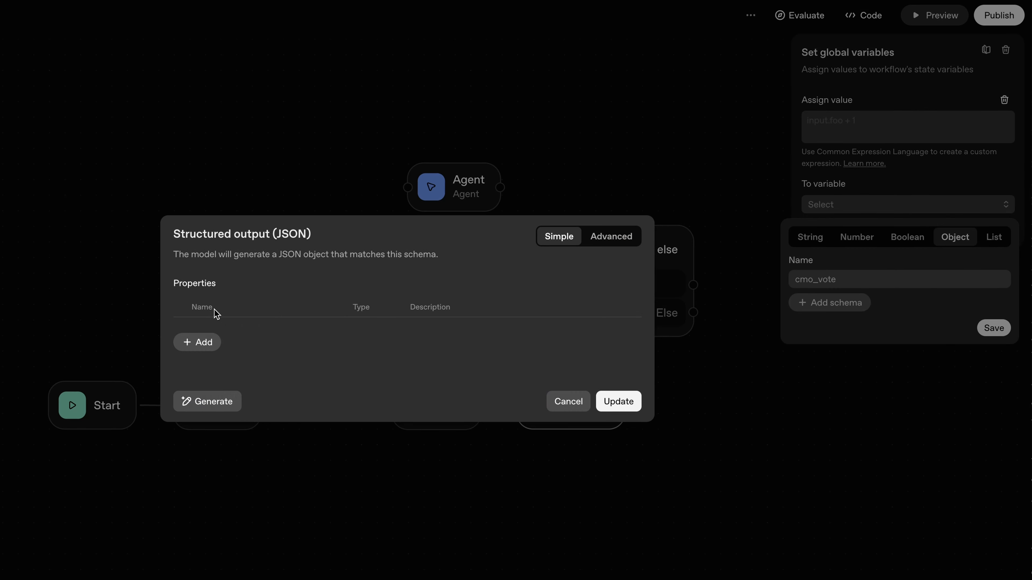
pyautogui.click(199, 340)
pyautogui.click(378, 324)
pyautogui.click(373, 415)
pyautogui.write('cmo_vote')
# Give the cmo_vote property the values proceed, revise and do_not_proceed, and update the schema.
pyautogui.click(250, 338)
pyautogui.write('proceed')
pyautogui.press('Return')
pyautogui.write('revise')
pyautogui.press('Return')
pyautogui.write('do_not_proceed')
pyautogui.press('Return')
pyautogui.click(619, 431)
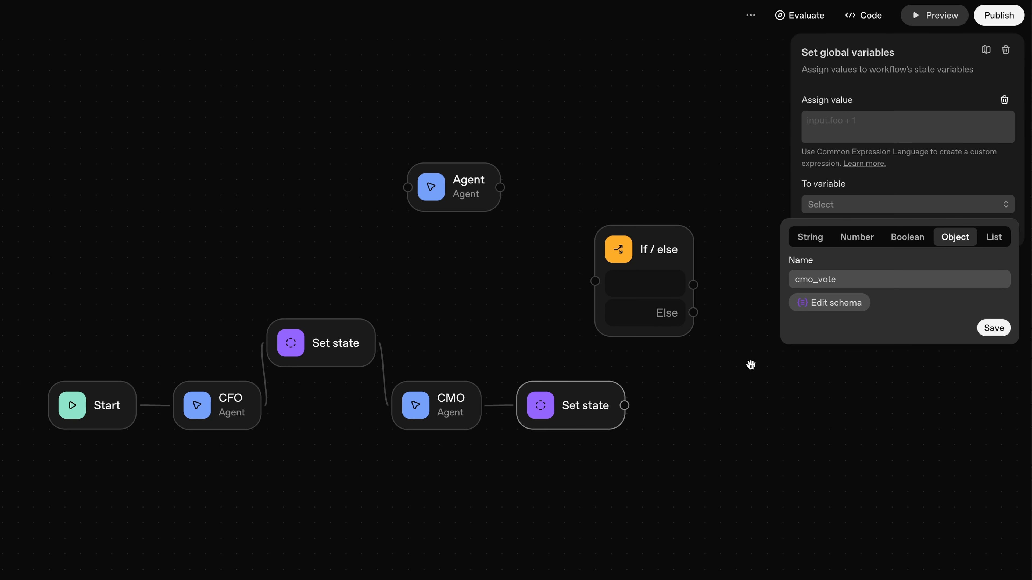
# Position the If / else node above the CMO row, connect the CMO's Set state node to it, and open its condition for editing.
pyautogui.click(435, 406)
pyautogui.click(571, 405)
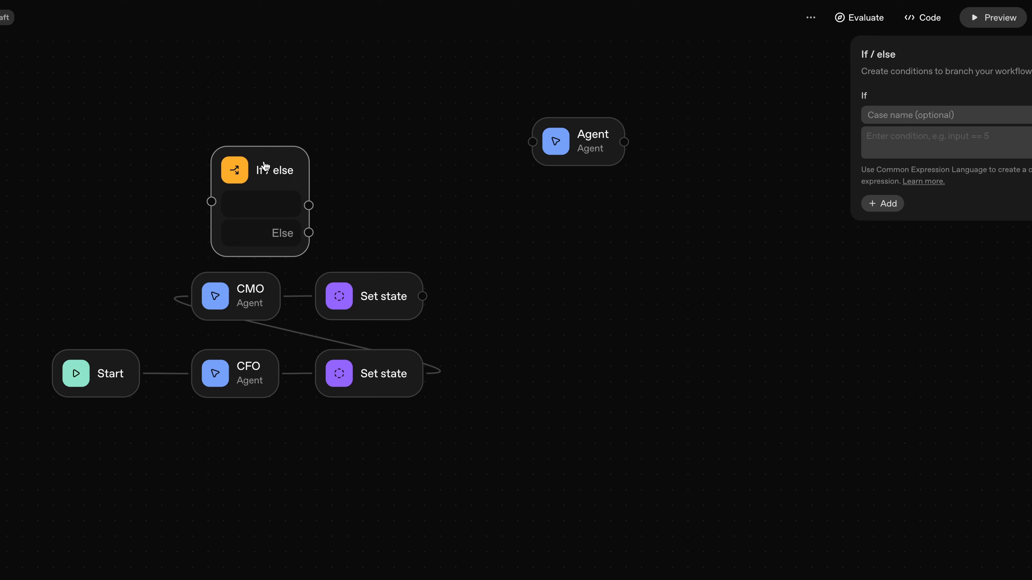
pyautogui.moveTo(265, 165); pyautogui.dragTo(292, 168)
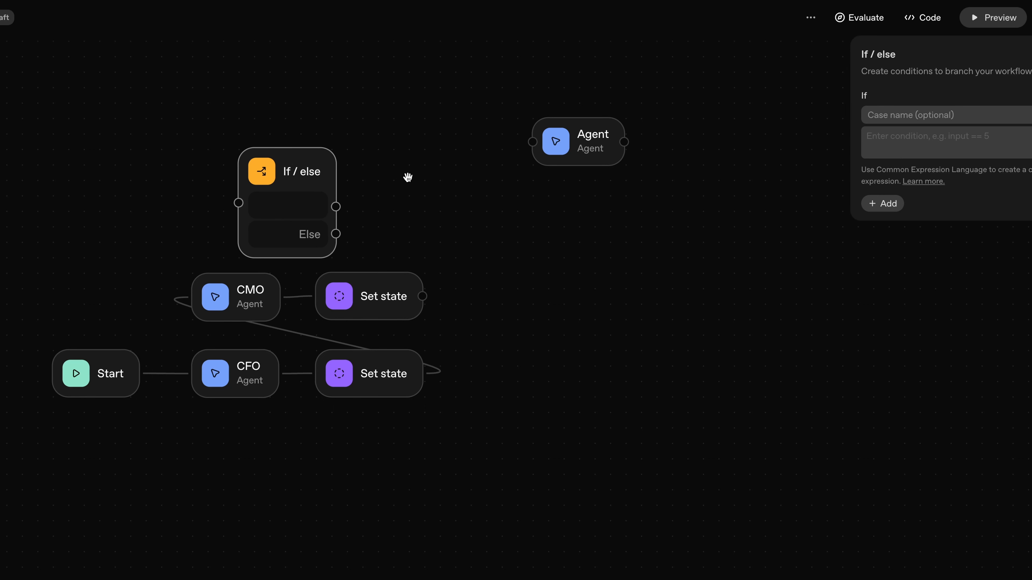
pyautogui.scroll(2, 443, 232)
pyautogui.moveTo(435, 368); pyautogui.dragTo(248, 277)
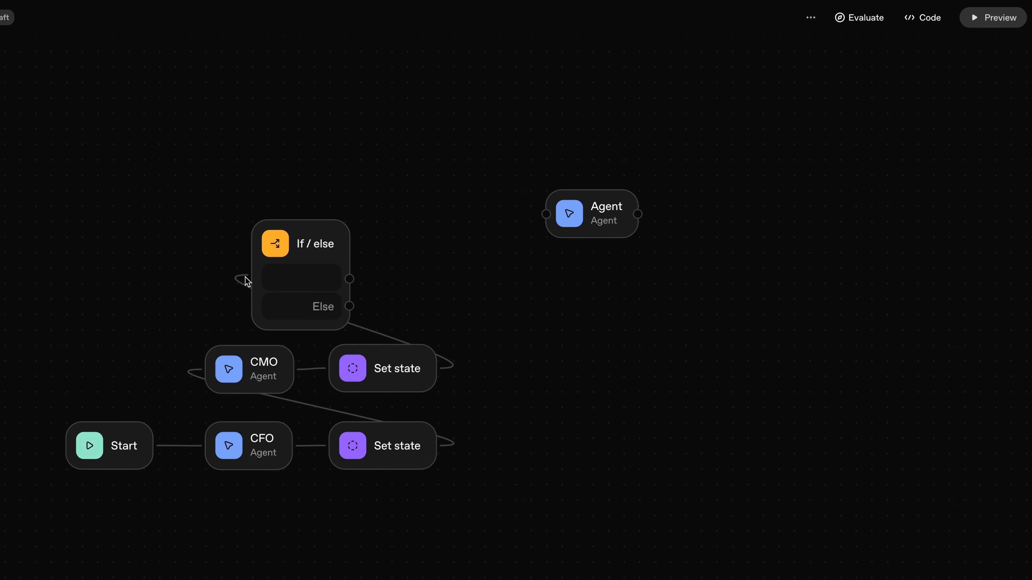
pyautogui.click(310, 237)
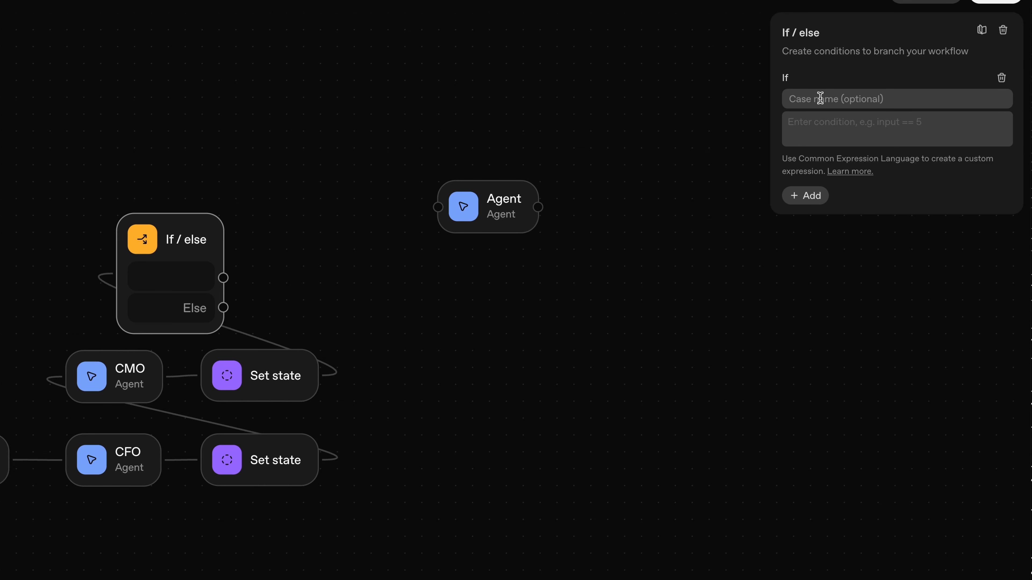
pyautogui.click(819, 121)
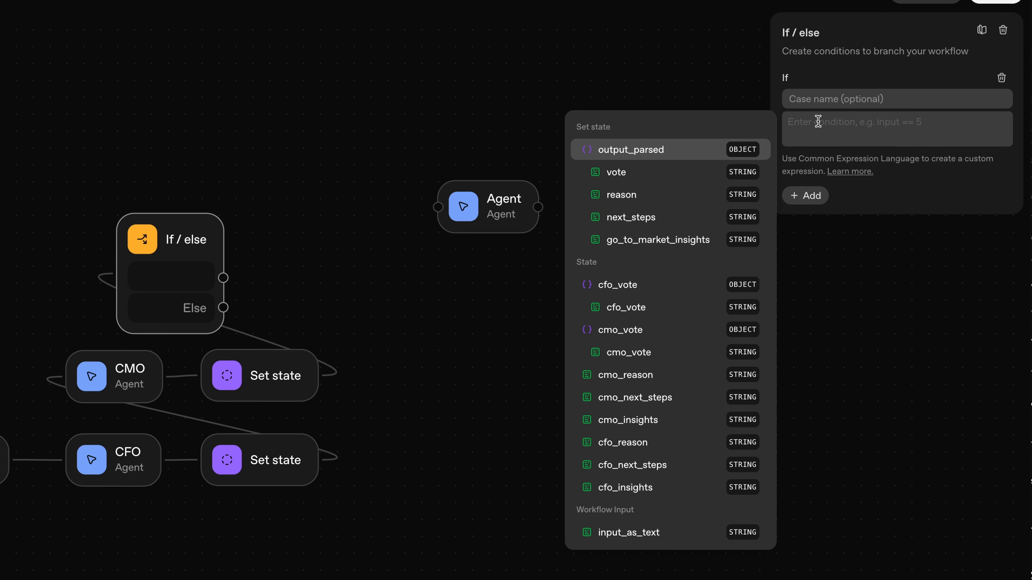